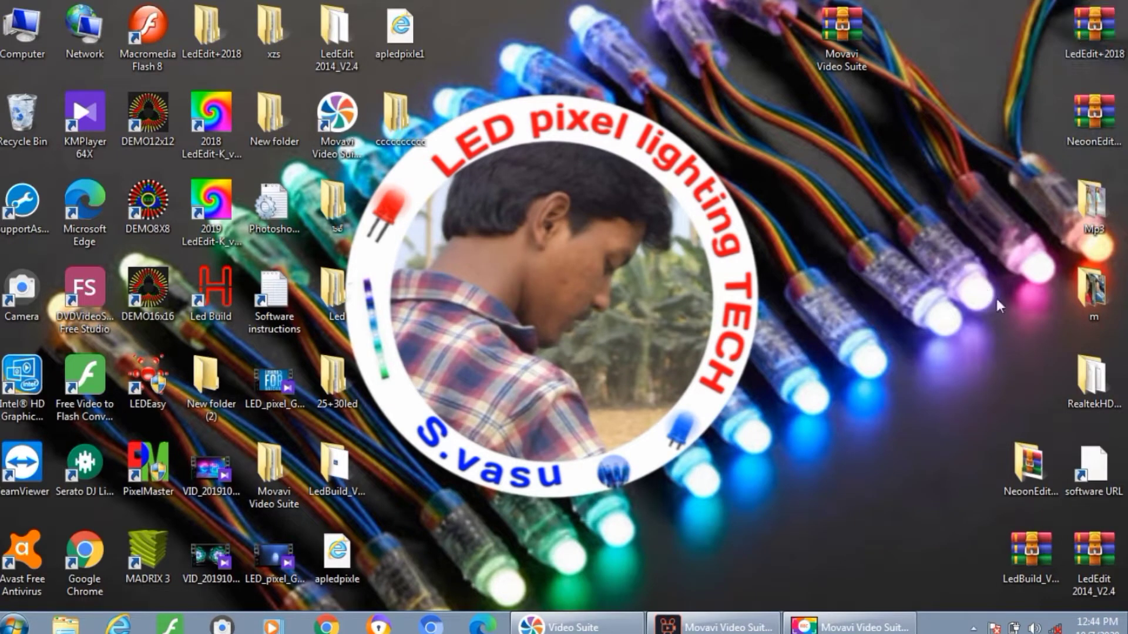
# - Move the LedEdit 2014_V2.4 archive and the LedEdit 2014_V2.4 folder next to each other on the desktop
pyautogui.moveTo(1123, 571); pyautogui.dragTo(842, 431)
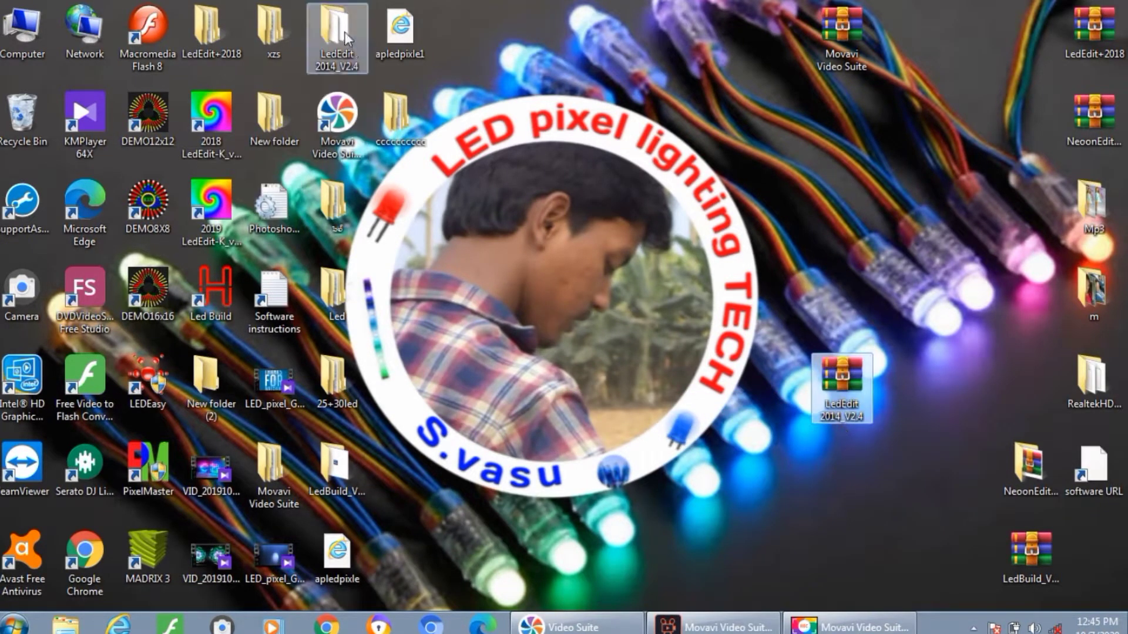
pyautogui.moveTo(342, 41); pyautogui.dragTo(840, 273)
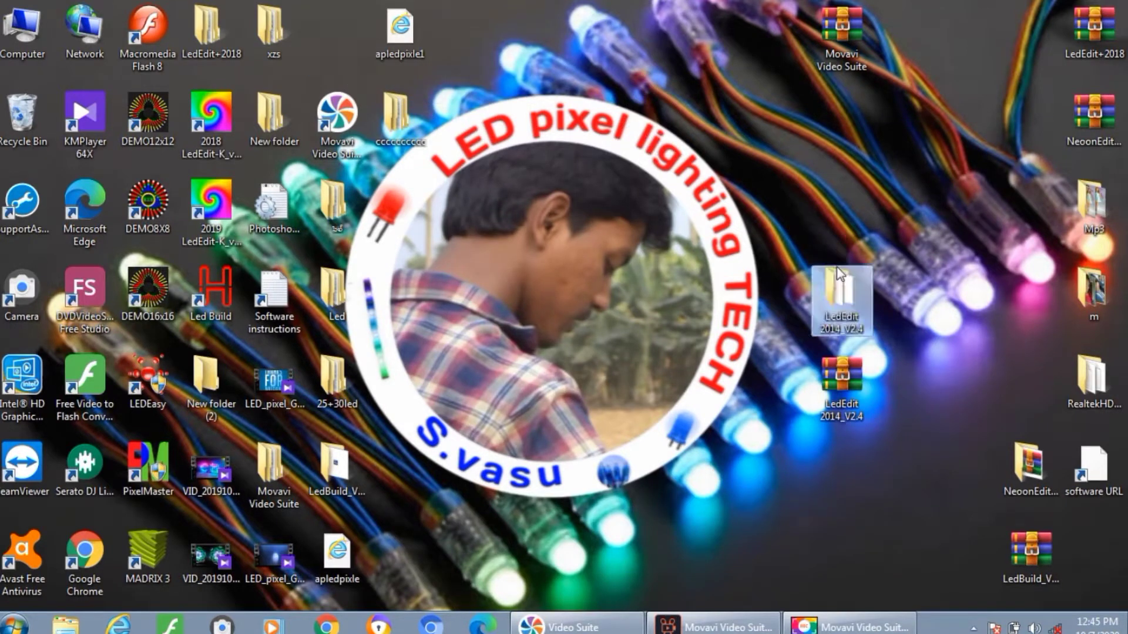
# - Extract the LedEdit 2014_V2.4 archive into its own folder and open that folder
pyautogui.rightClick(844, 384)
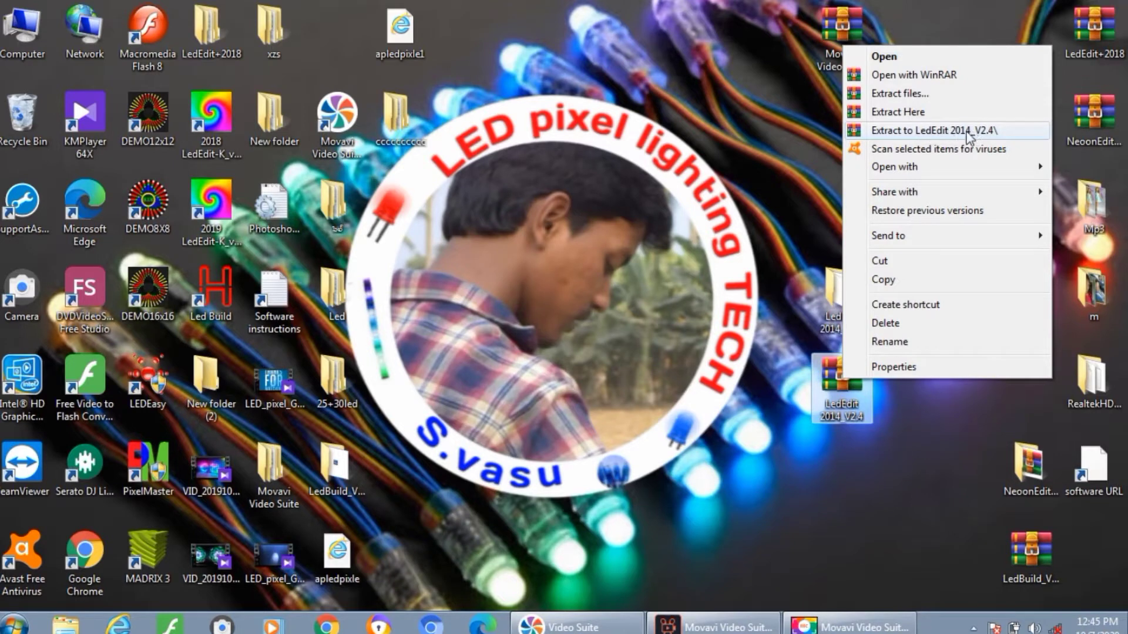
pyautogui.click(1002, 134)
pyautogui.doubleClick(833, 305)
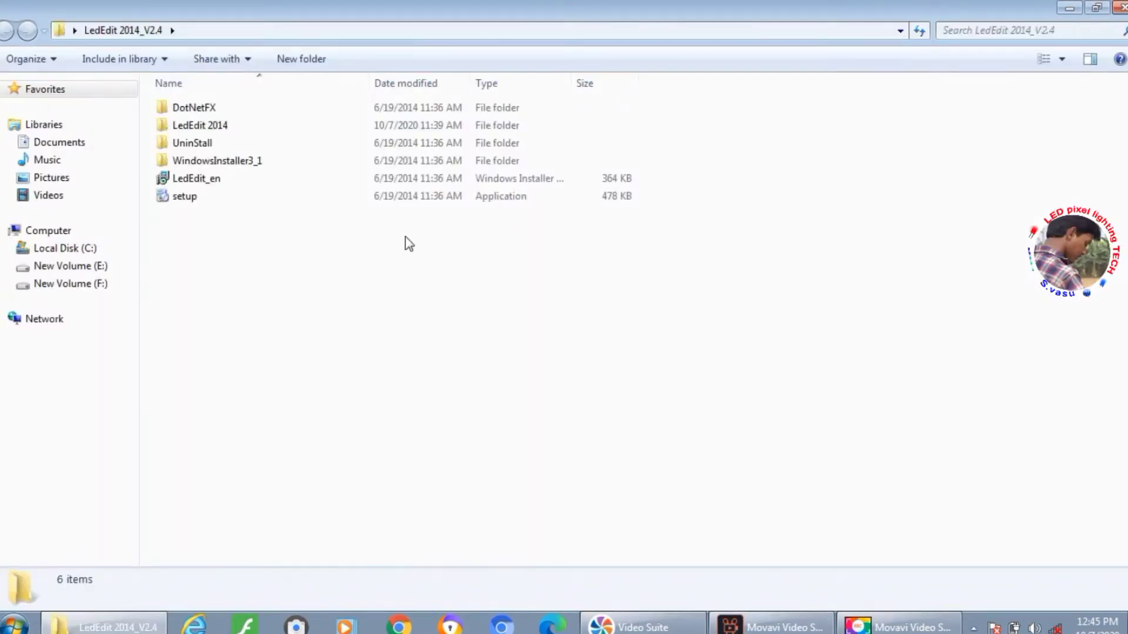
# - Launch the setup application from the LedEdit 2014_V2.4 folder
pyautogui.click(235, 202)
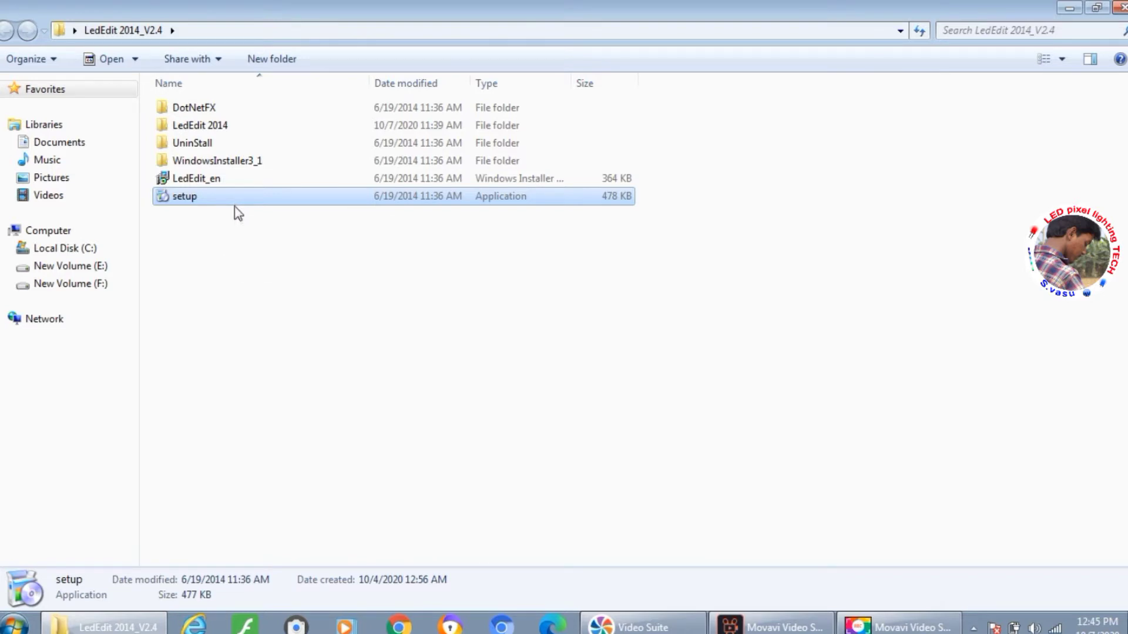
pyautogui.doubleClick(235, 206)
pyautogui.click(238, 201)
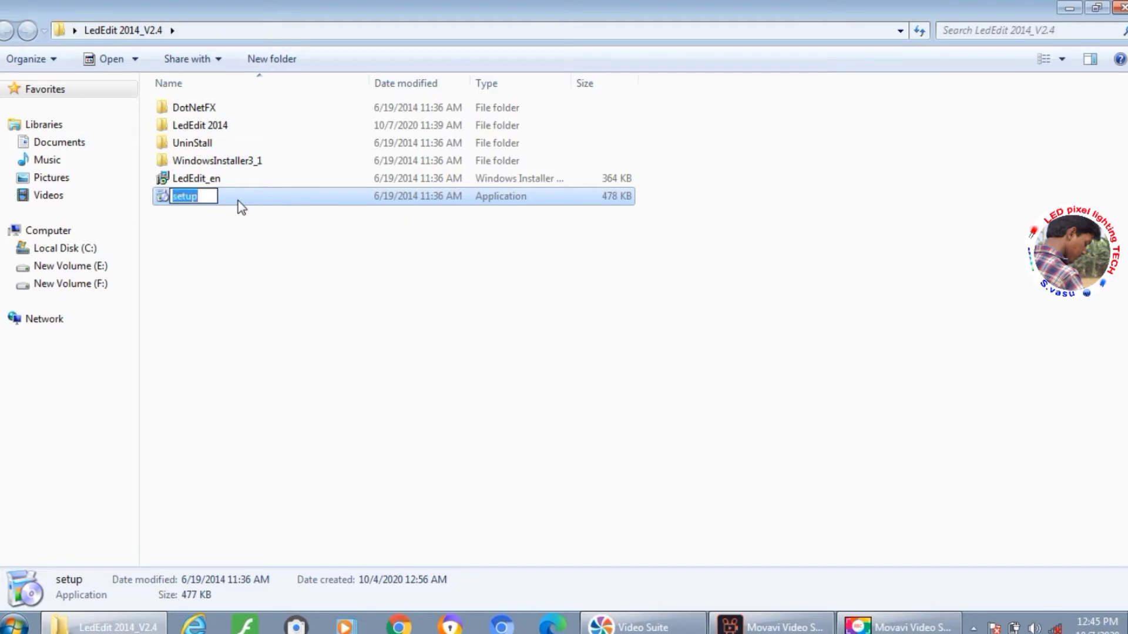
pyautogui.doubleClick(316, 201)
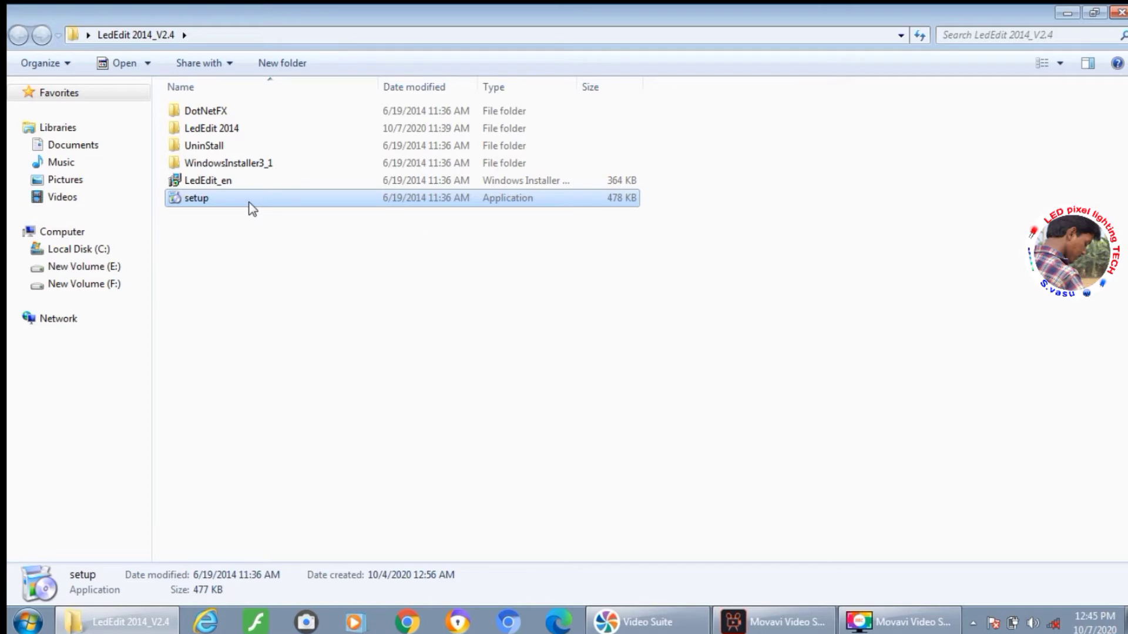
pyautogui.press('F2')
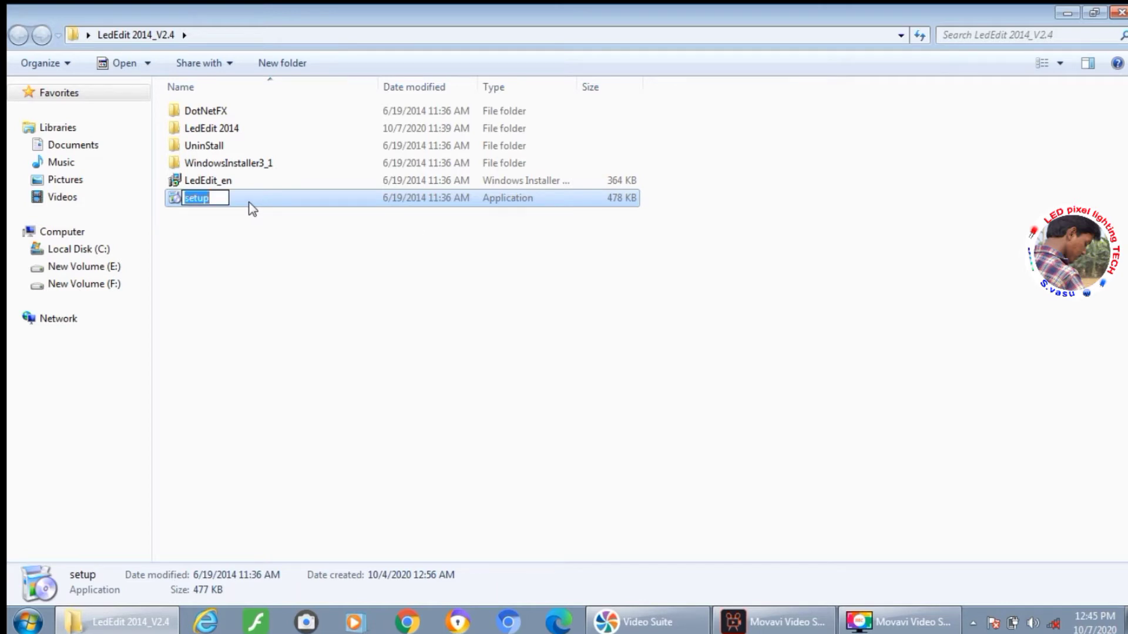
pyautogui.click(326, 204)
pyautogui.doubleClick(326, 204)
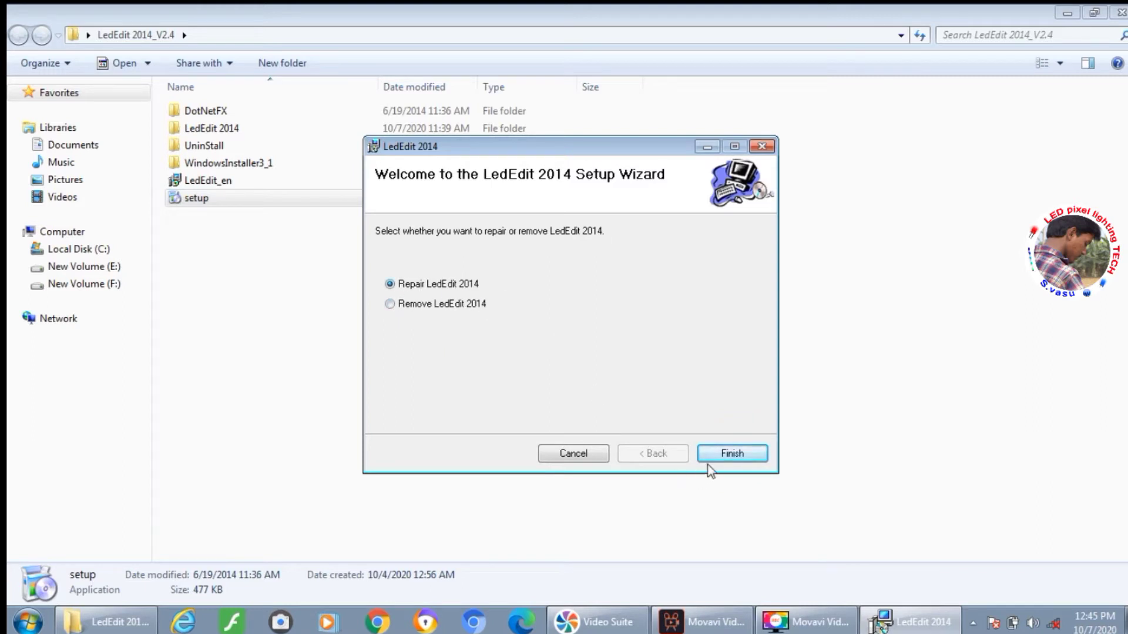
# - Try to repair LedEdit 2014 with the setup wizard, and close the wizard and the browser window that opened
pyautogui.click(729, 457)
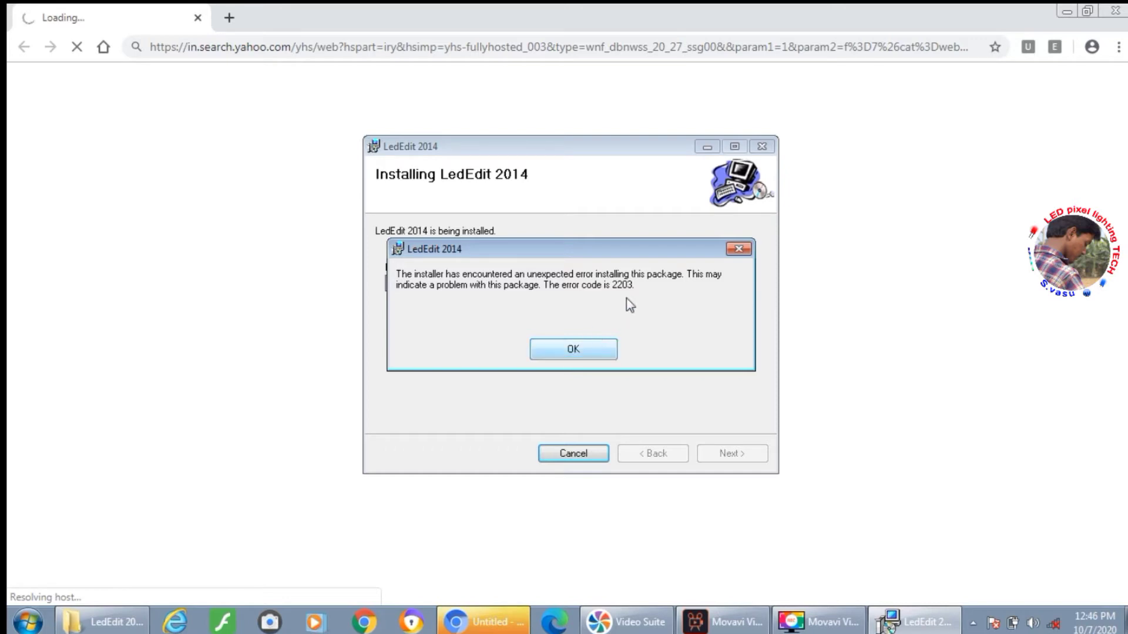
pyautogui.click(738, 249)
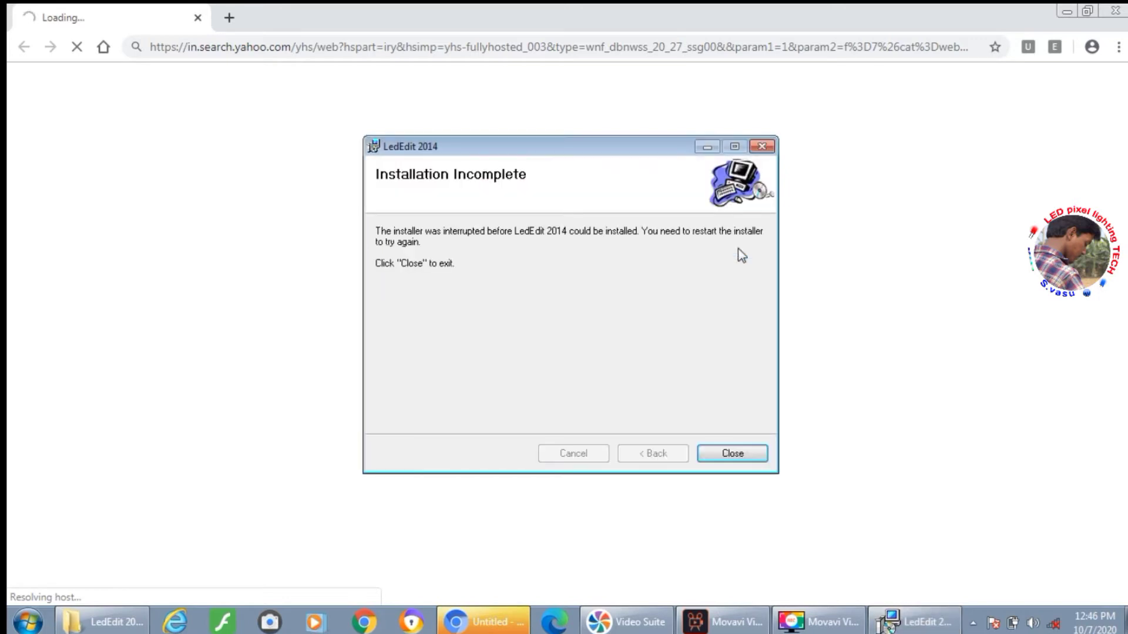
pyautogui.click(732, 453)
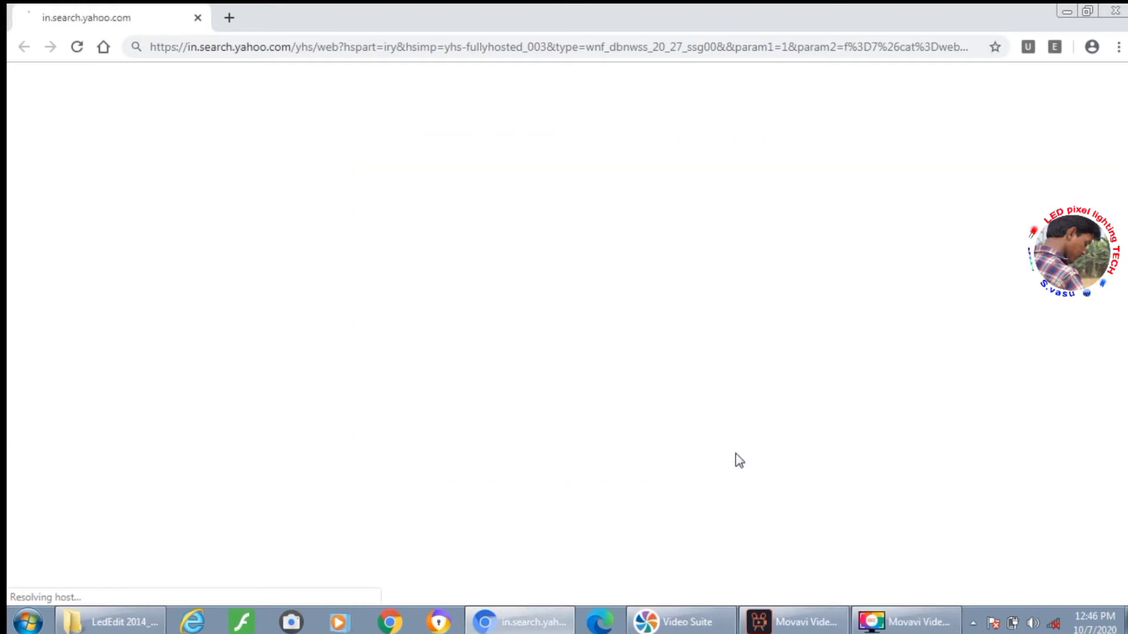
pyautogui.click(1114, 12)
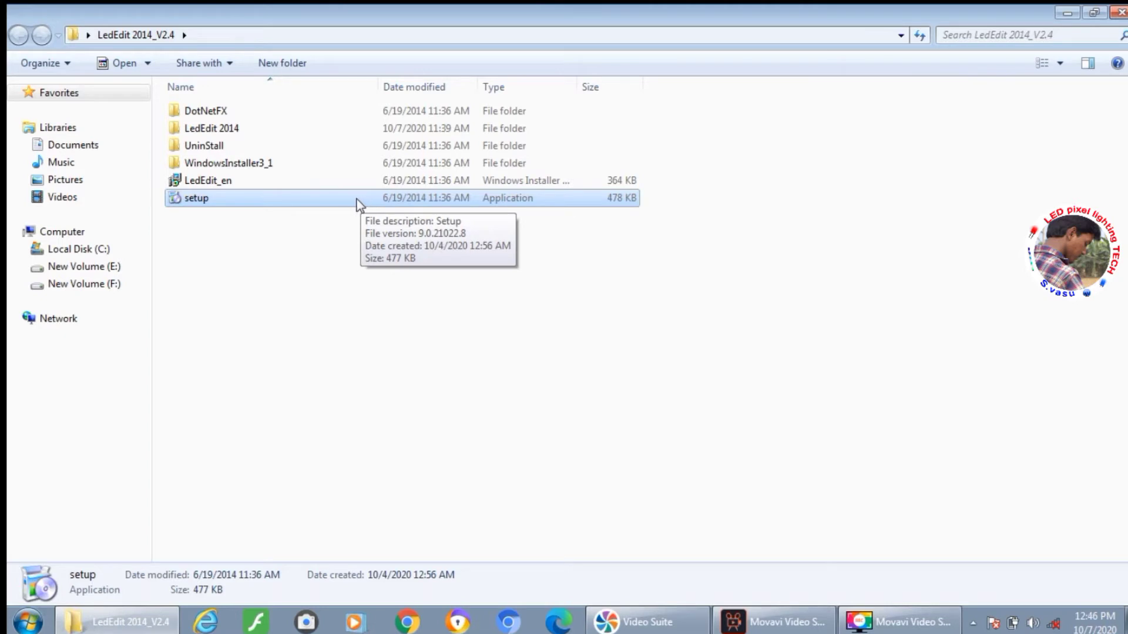
# - Run the setup application again, repair LedEdit 2014 with its wizard and close the wizard
pyautogui.click(306, 185)
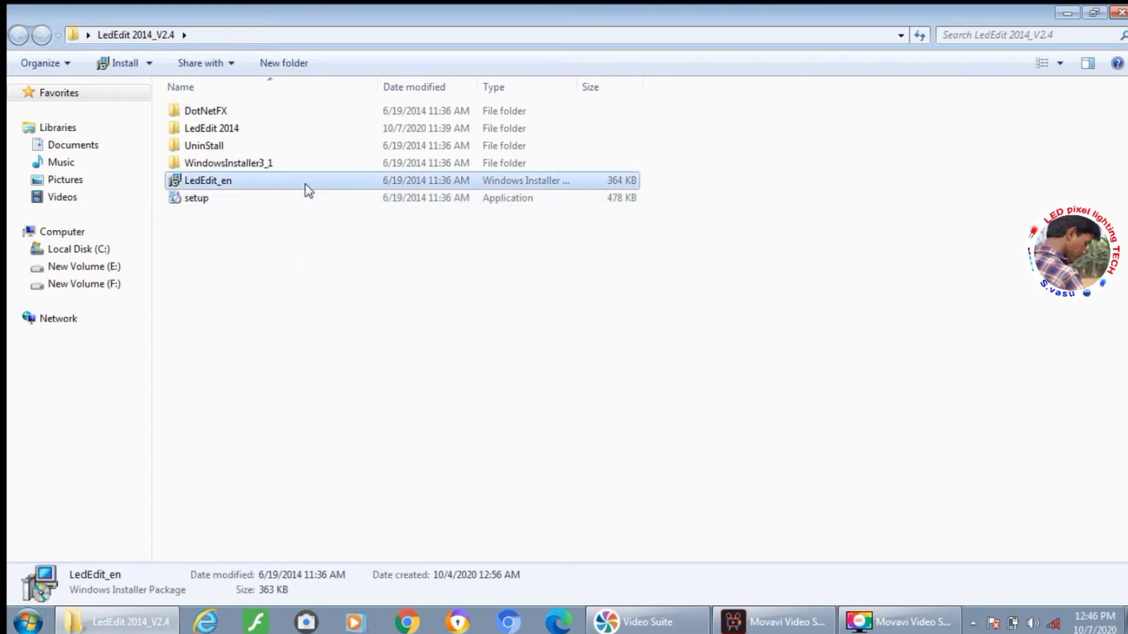
pyautogui.press('F2')
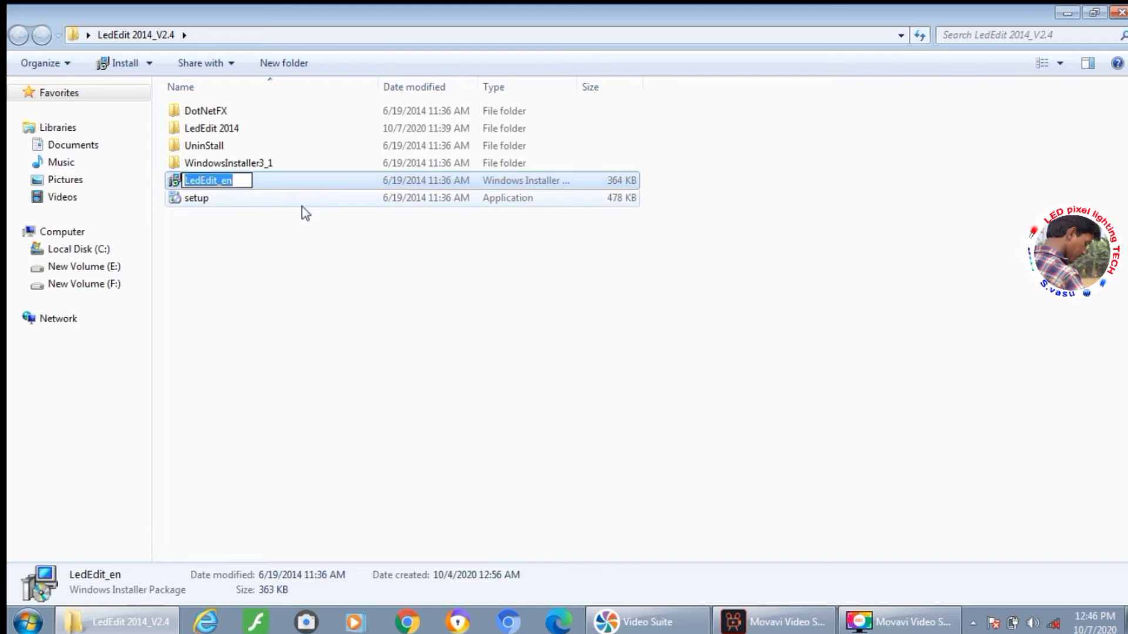
pyautogui.doubleClick(302, 205)
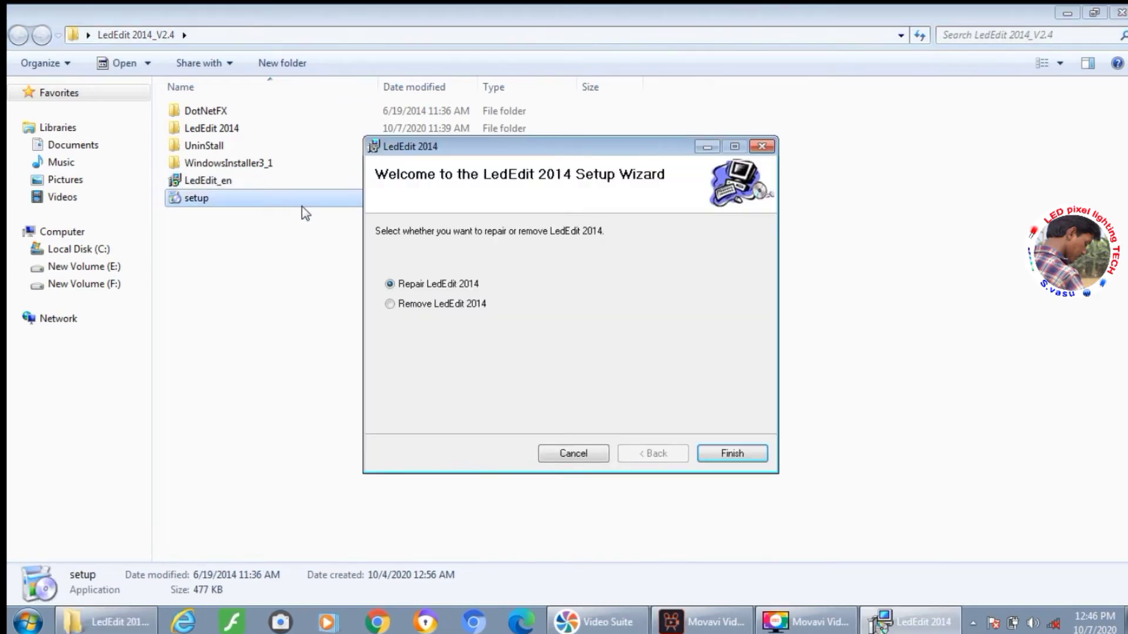
pyautogui.click(729, 454)
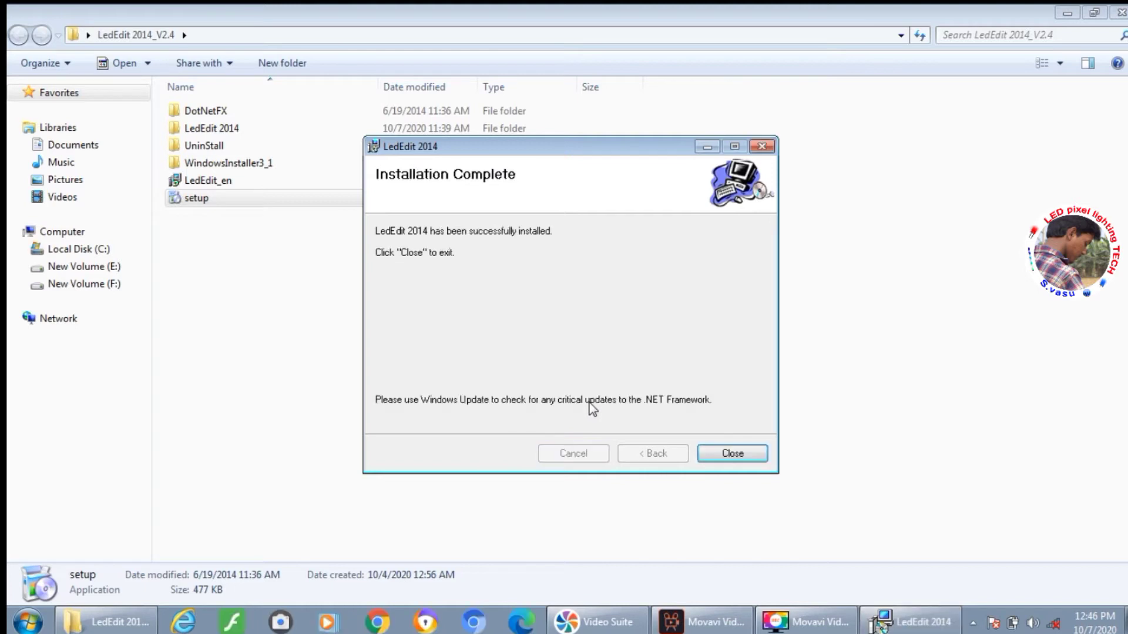
pyautogui.click(733, 454)
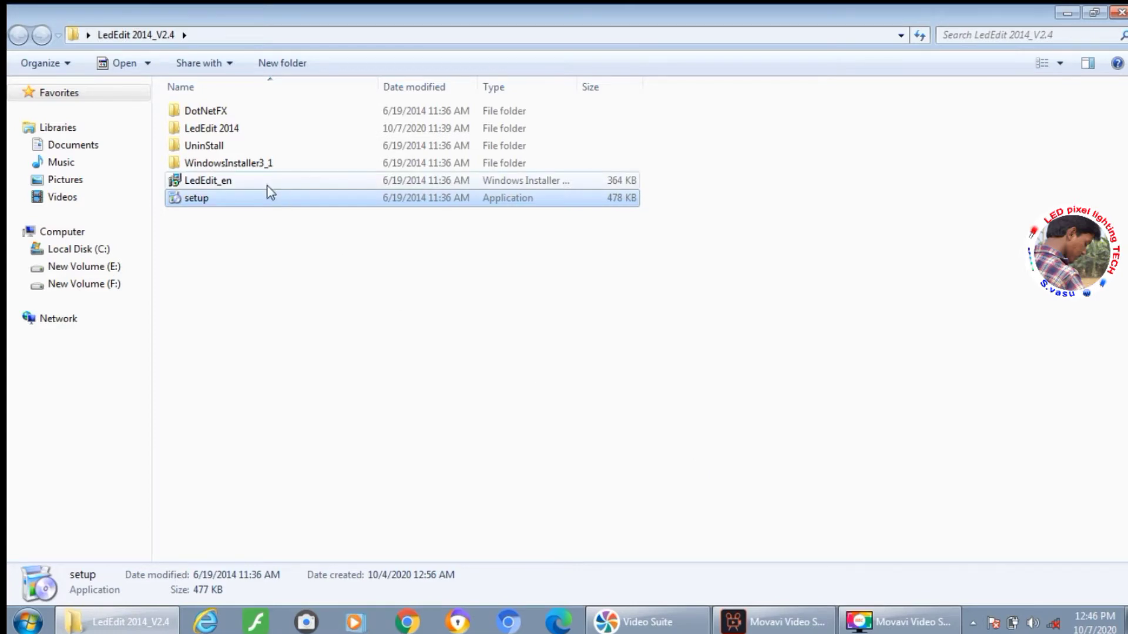
# - Locate the LedEdit 2014 shortcut on the desktop and close the LedEdit 2014_V2.4 folder window
pyautogui.click(1072, 14)
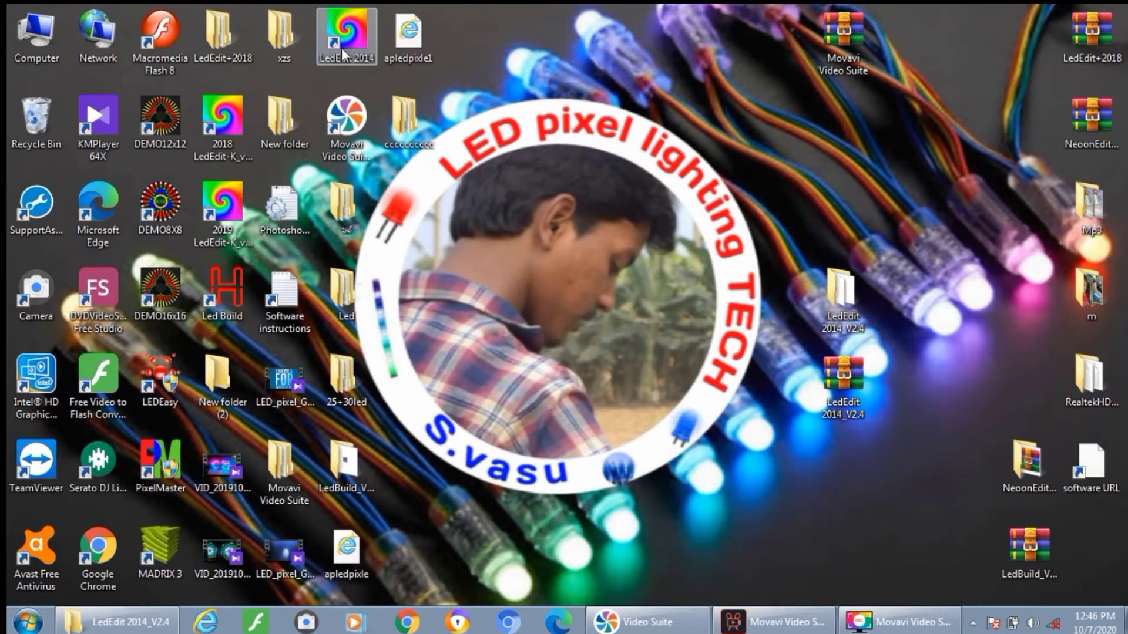
pyautogui.rightClick(343, 53)
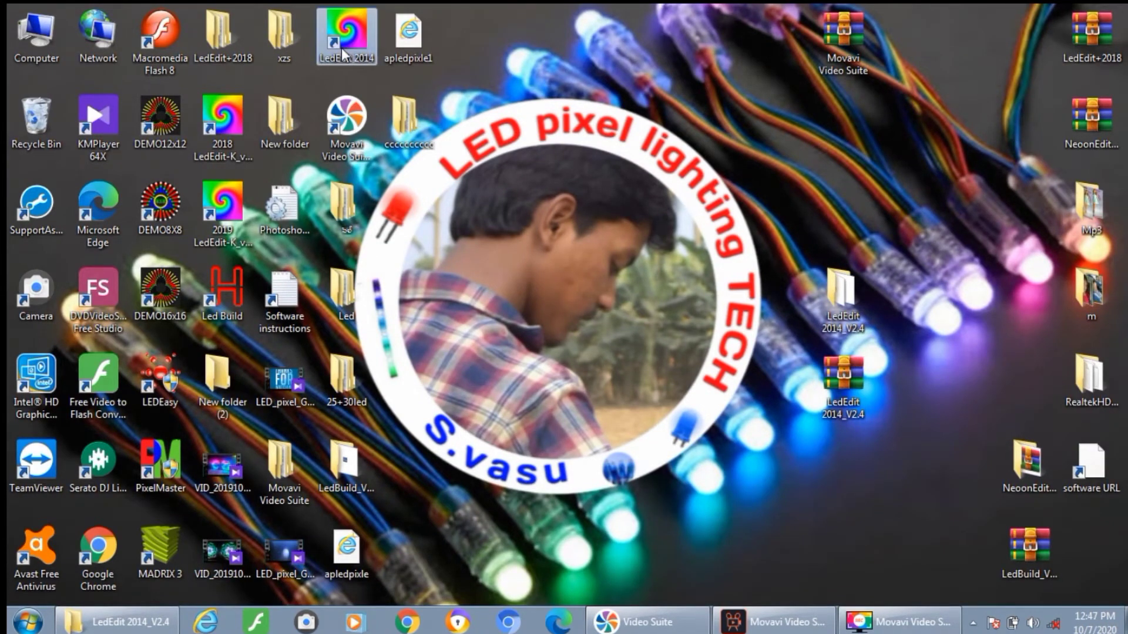
pyautogui.click(657, 72)
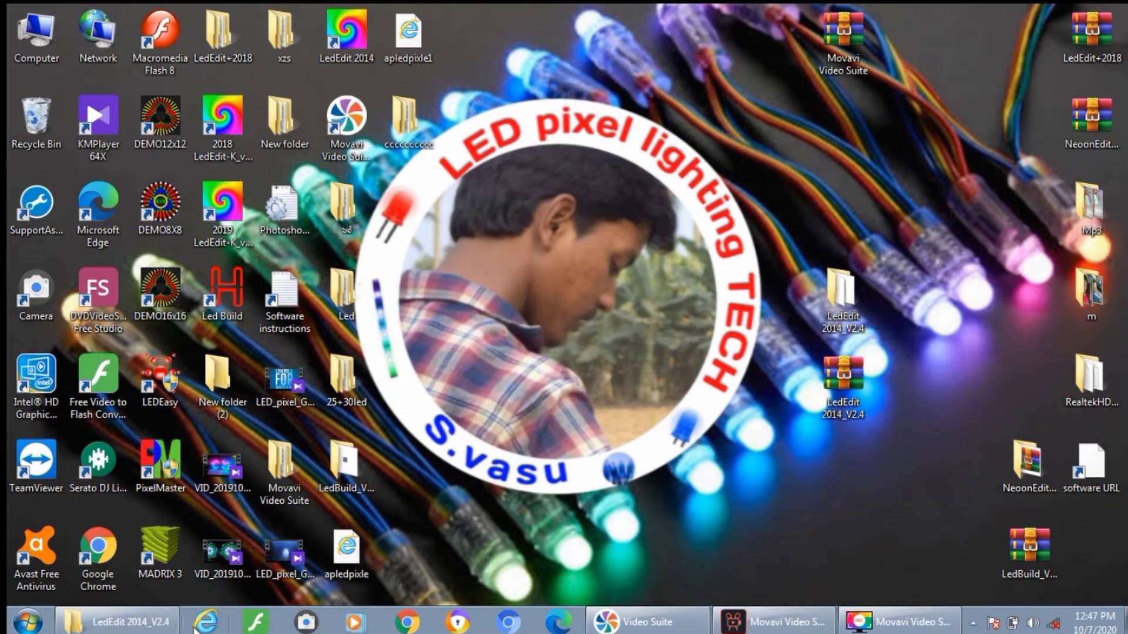
pyautogui.moveTo(172, 614)
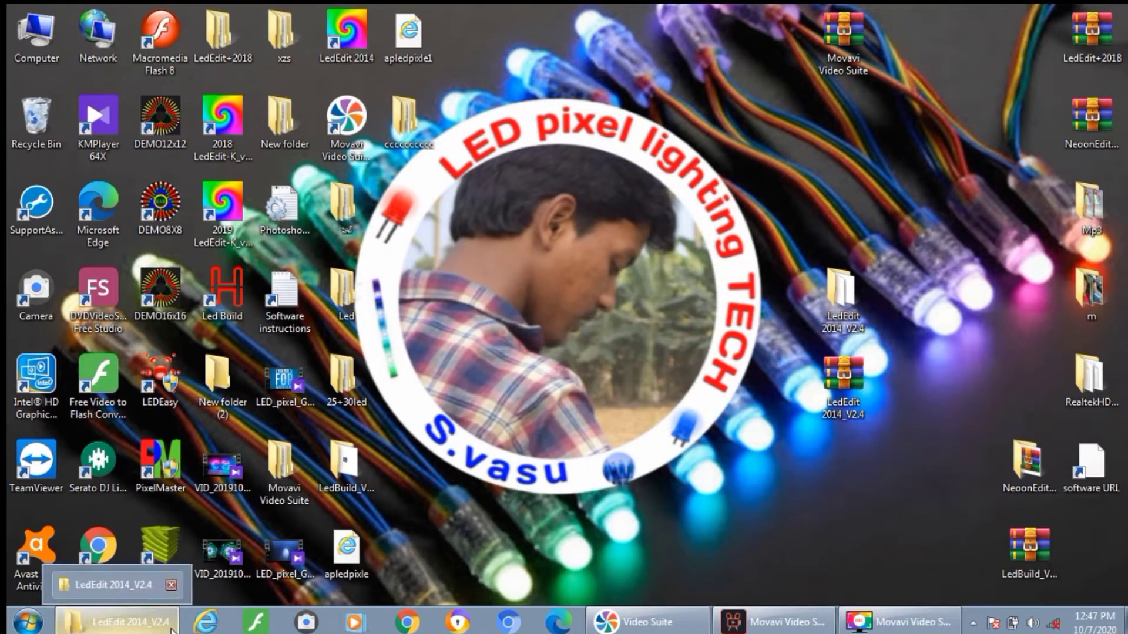
pyautogui.click(172, 586)
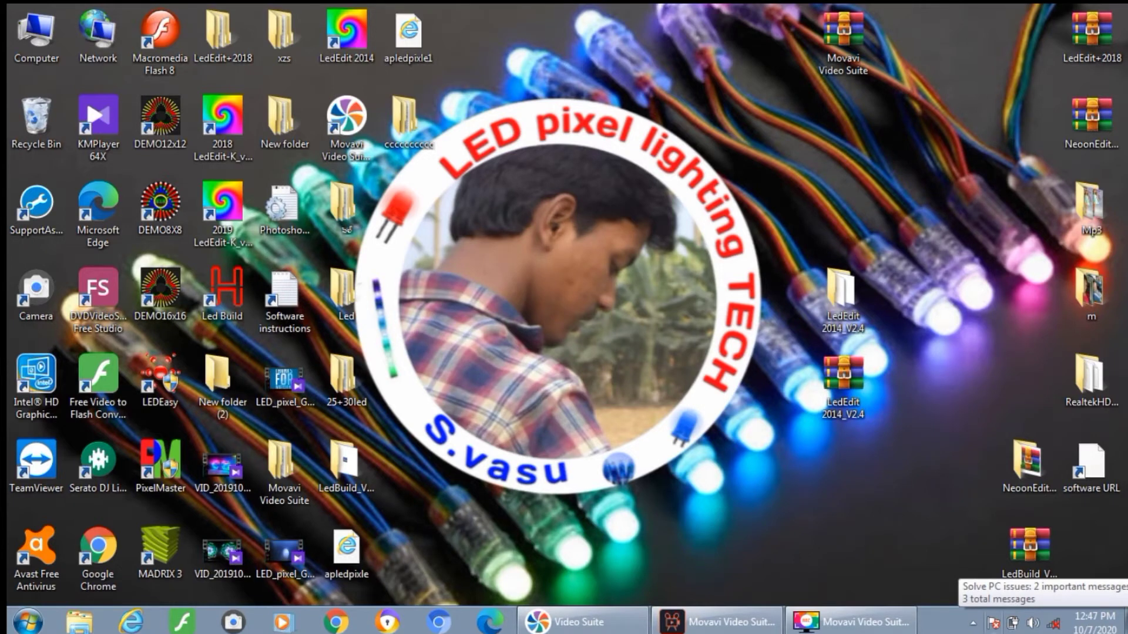
# - Check the computer's wireless network connection
pyautogui.click(1056, 624)
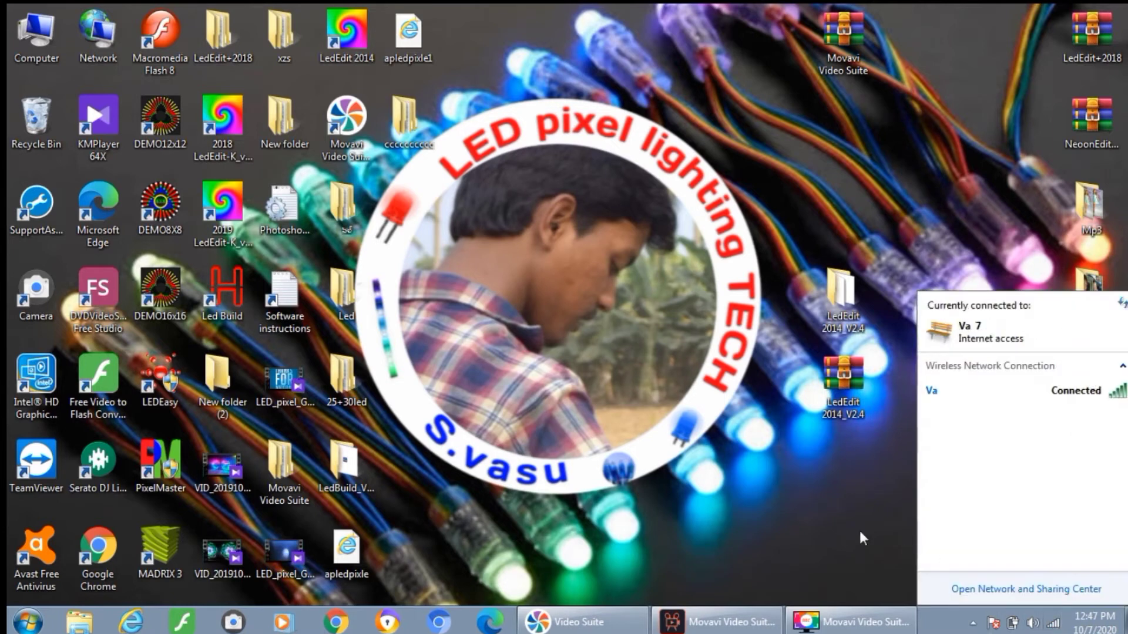
pyautogui.click(816, 540)
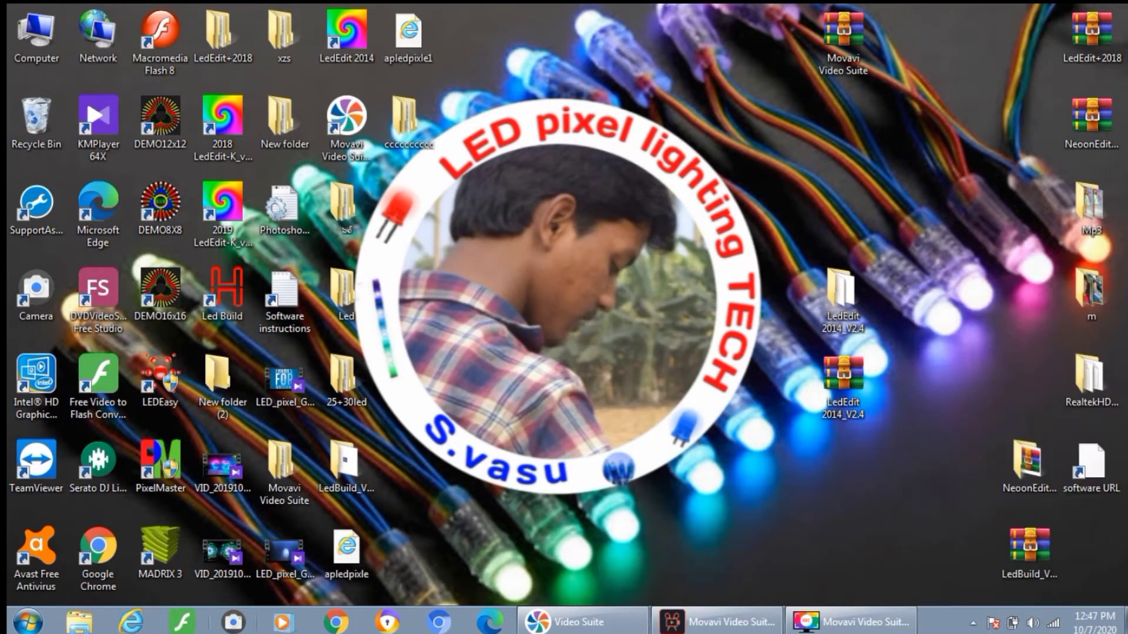
# - Switch to Internet Explorer in a maximized window and search for "flash player" from the MSN page
pyautogui.click(134, 626)
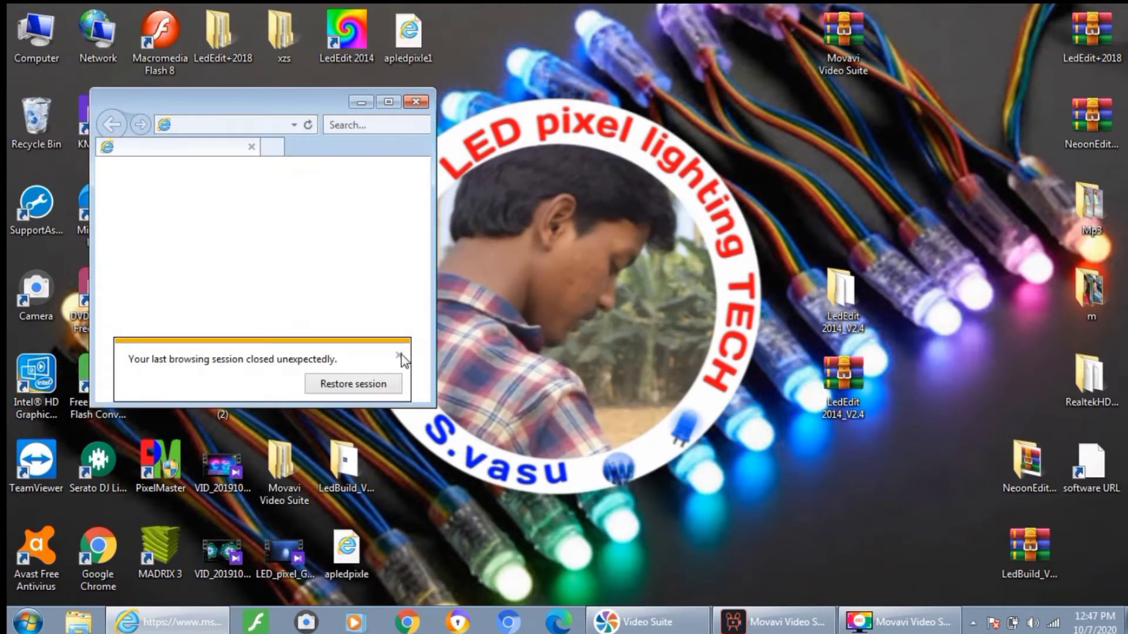
pyautogui.click(390, 105)
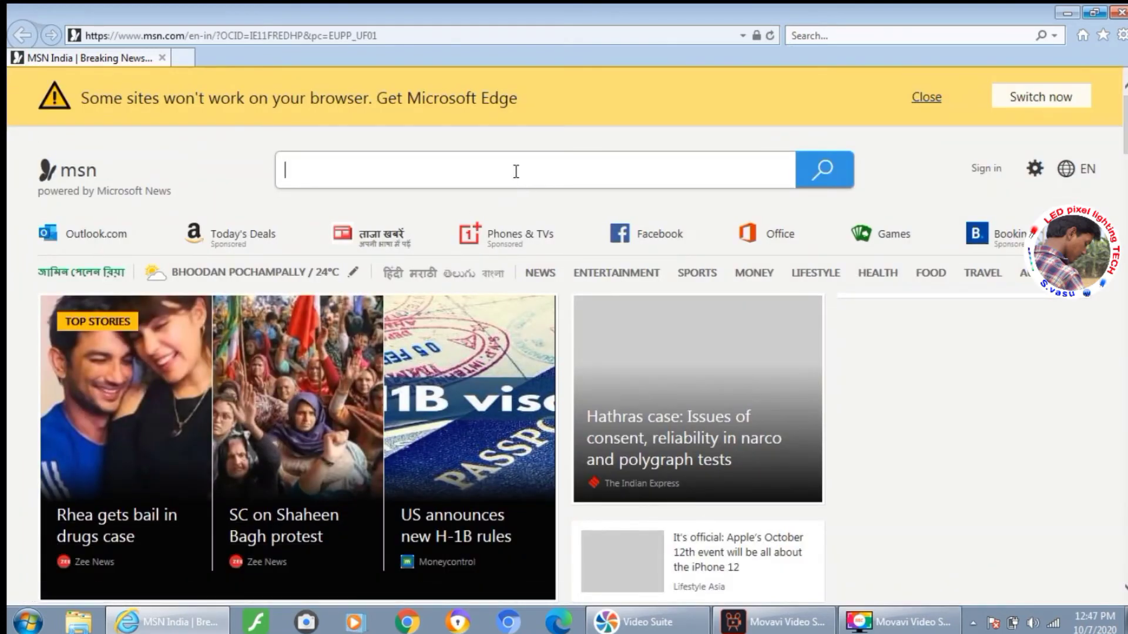
pyautogui.click(516, 171)
pyautogui.write('F')
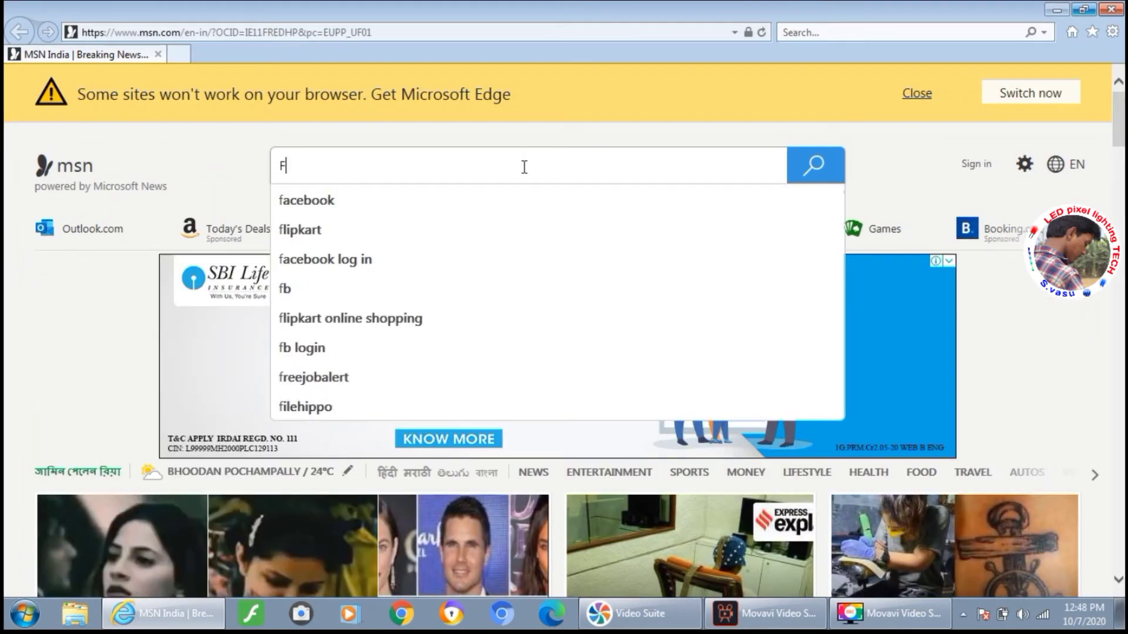
pyautogui.write('lash')
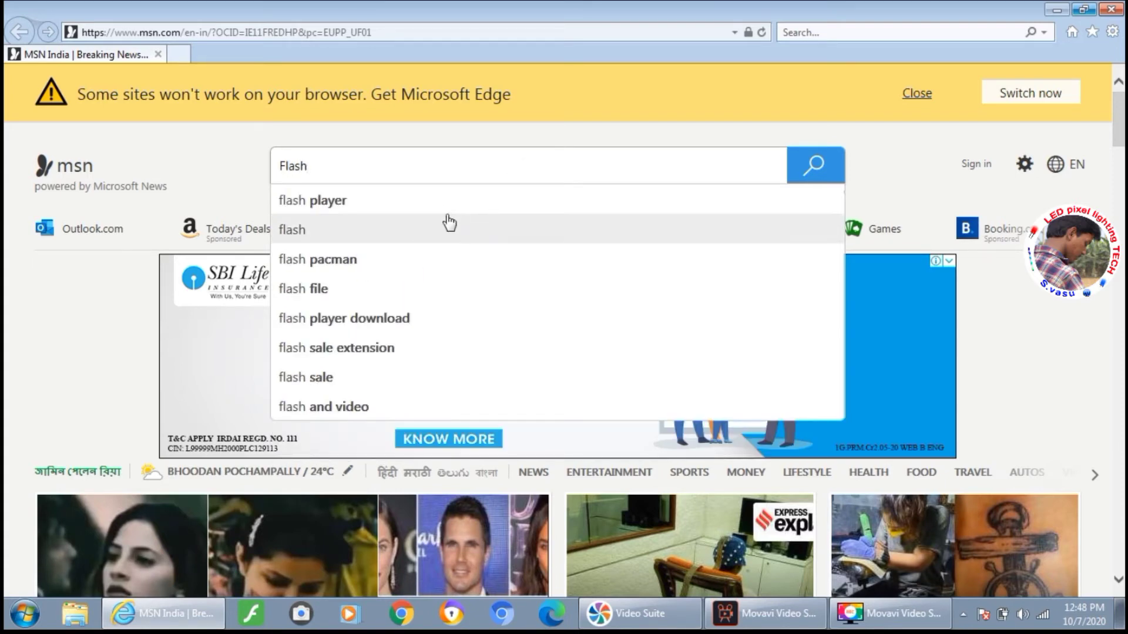
pyautogui.click(398, 208)
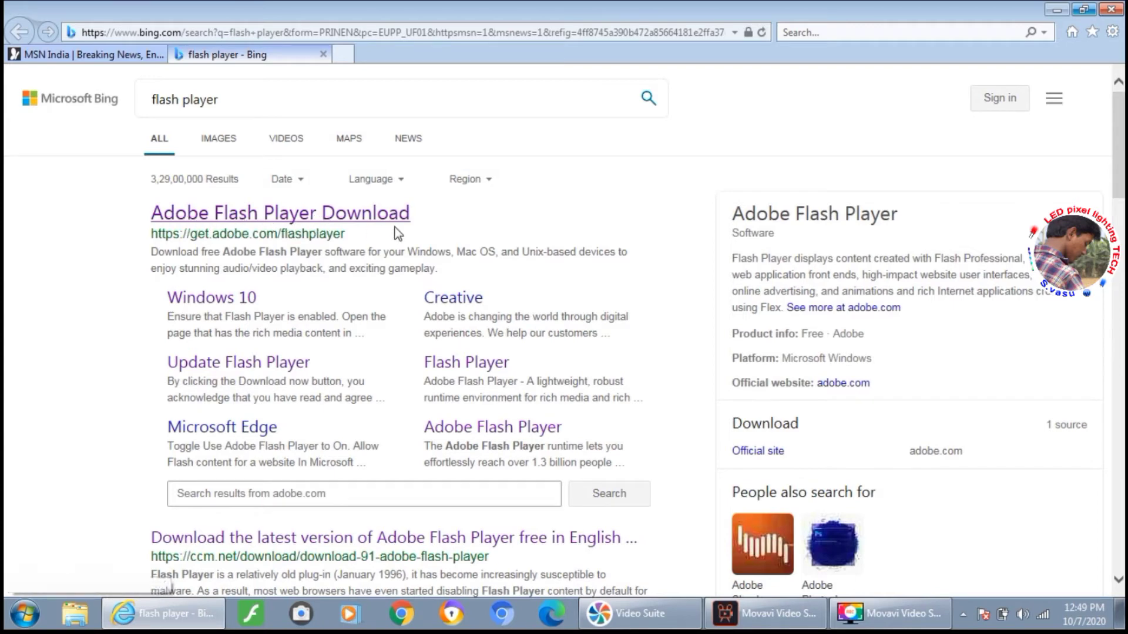
# - Download Flash Player with the Acrobat Pro Trial from Adobe's download page, close the pop-up window and run flashplayer32ax_bm_acr_install.exe
pyautogui.click(364, 215)
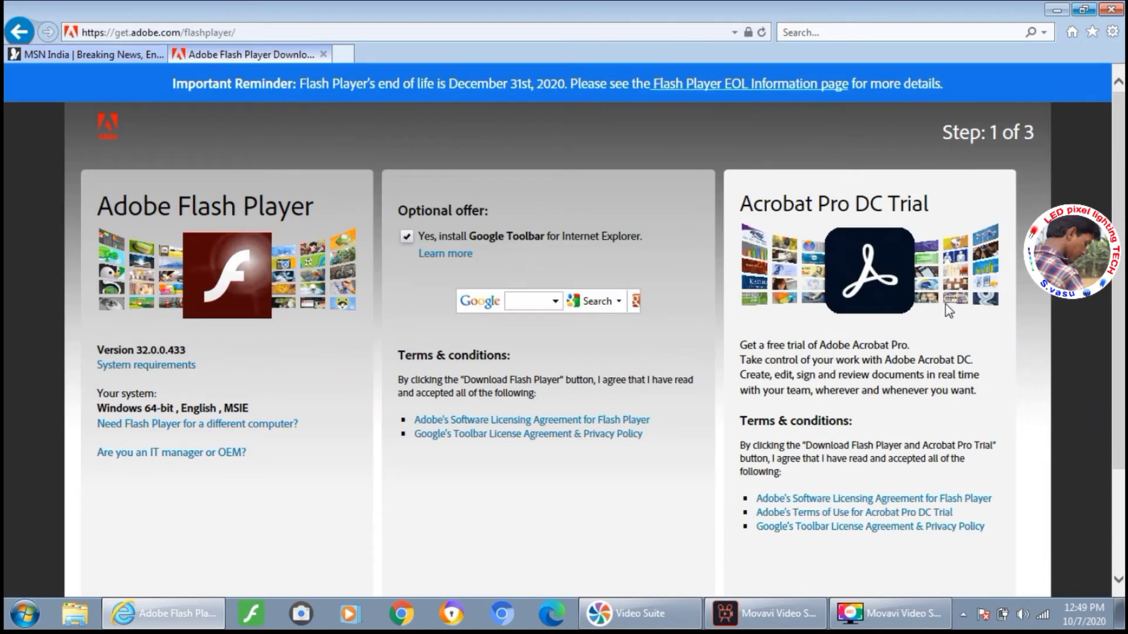
pyautogui.scroll(-2, 917, 305)
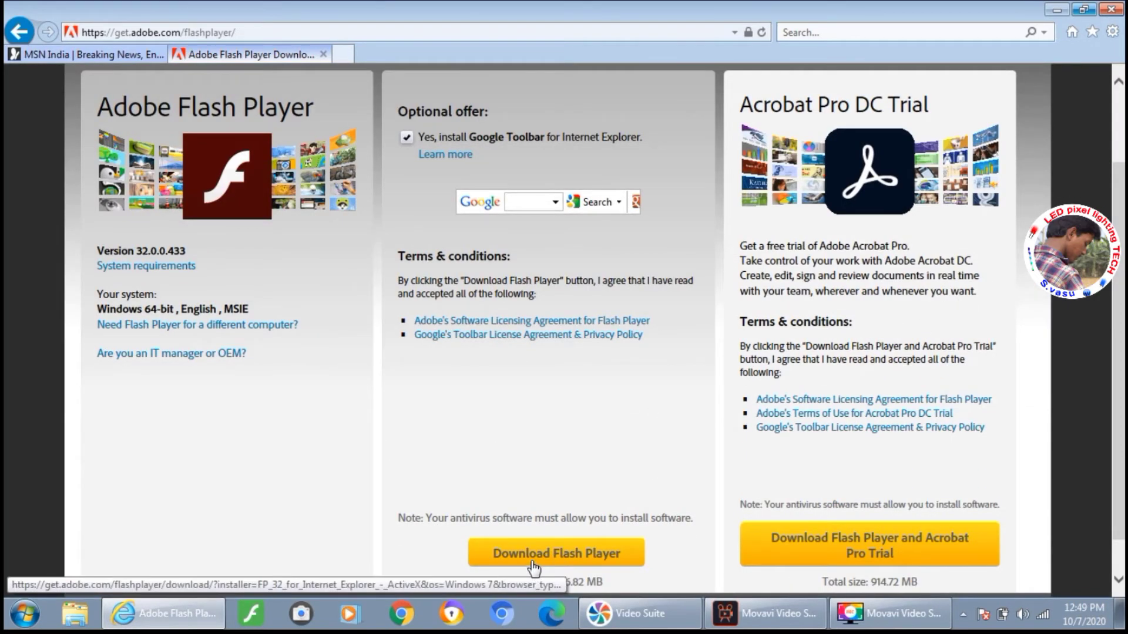
pyautogui.click(849, 546)
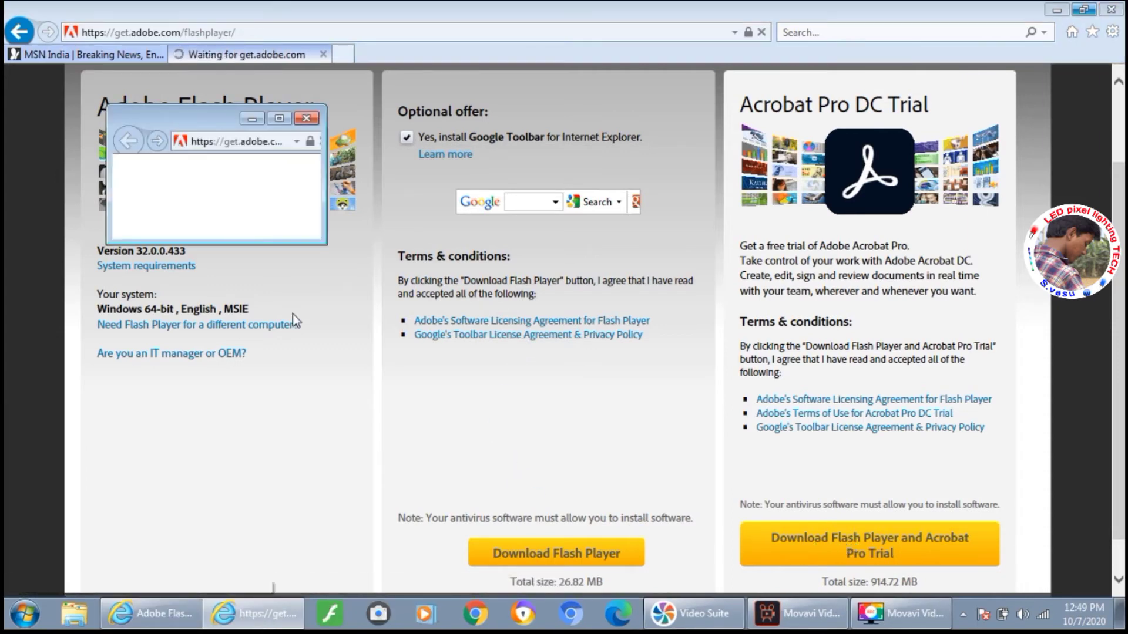
pyautogui.click(308, 122)
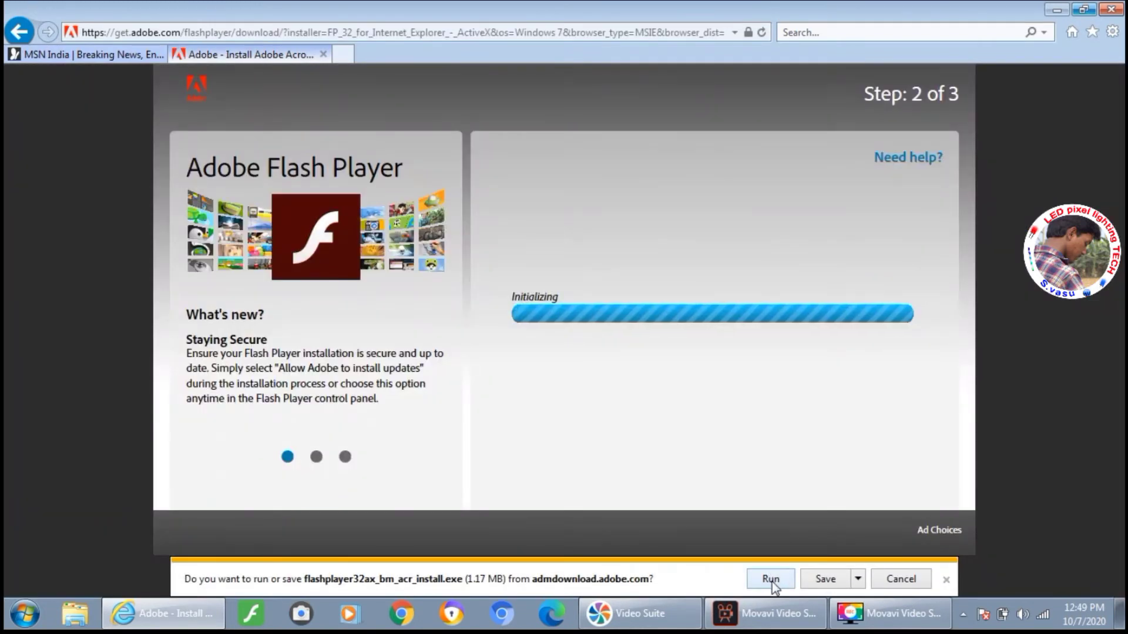
pyautogui.click(770, 579)
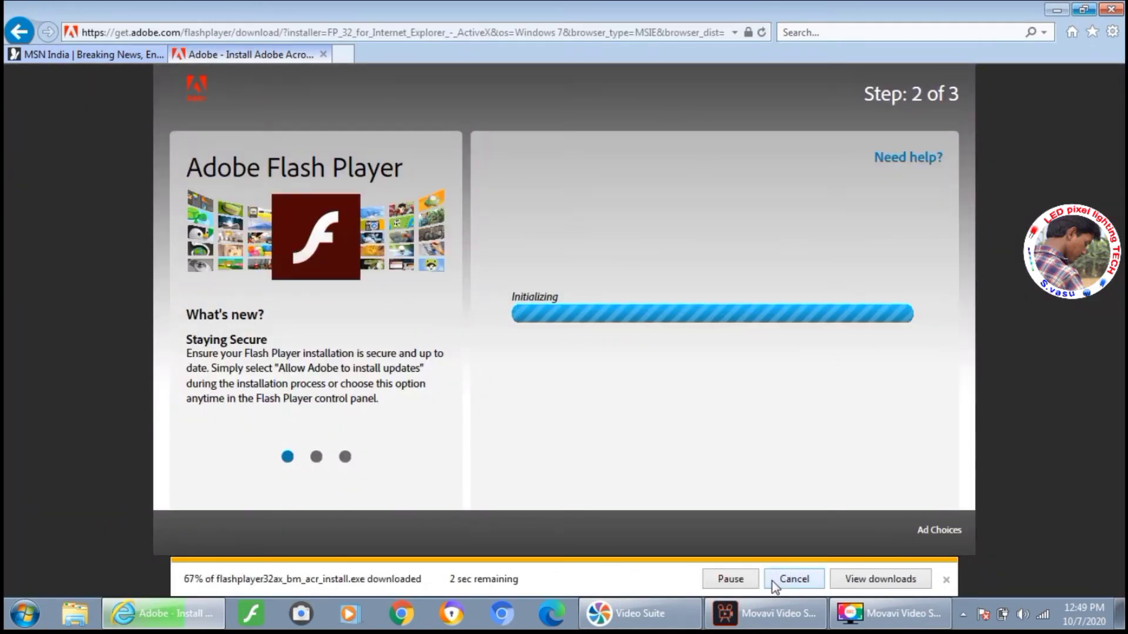